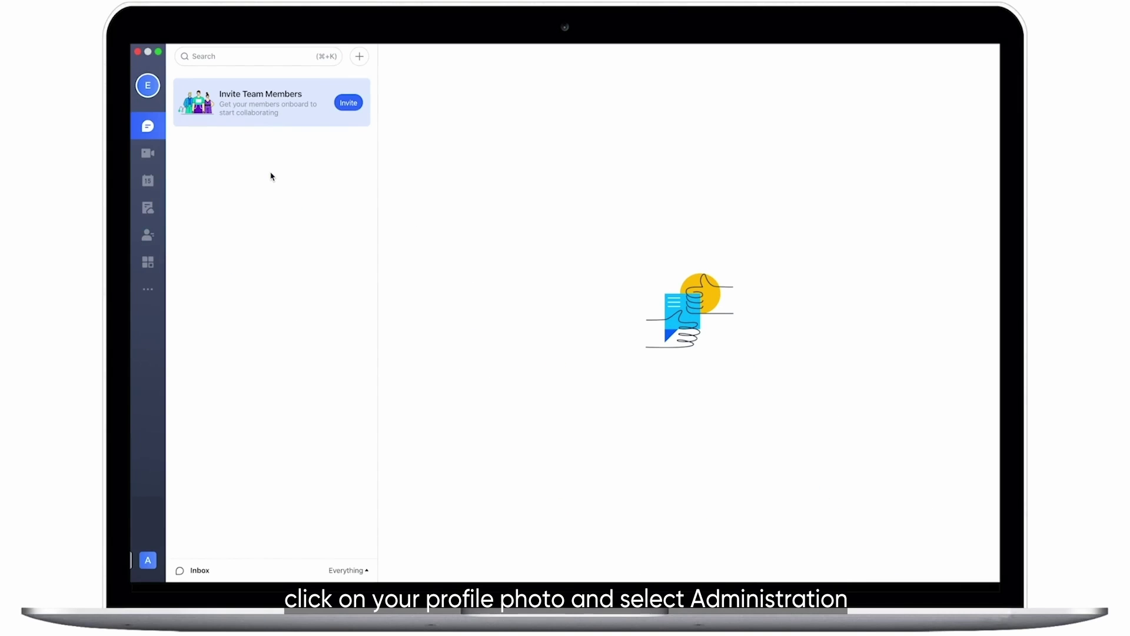
Open Lark Admin for ACME via the profile menu's Administration entry
{"action": "left_click", "coordinate": [133, 94]}
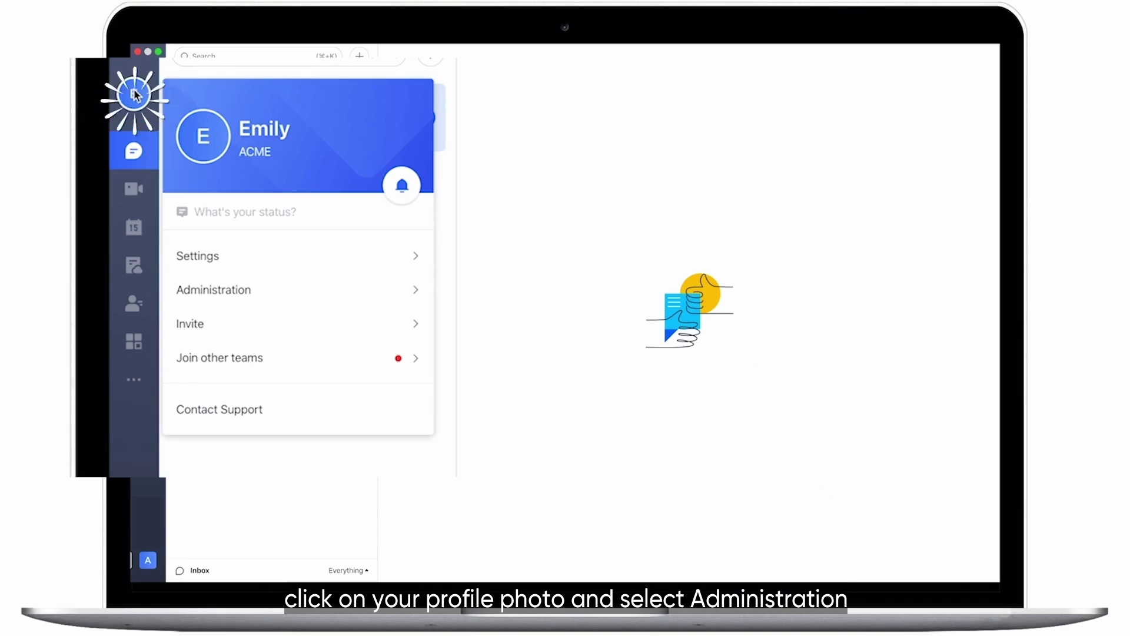
{"action": "left_click", "coordinate": [323, 304]}
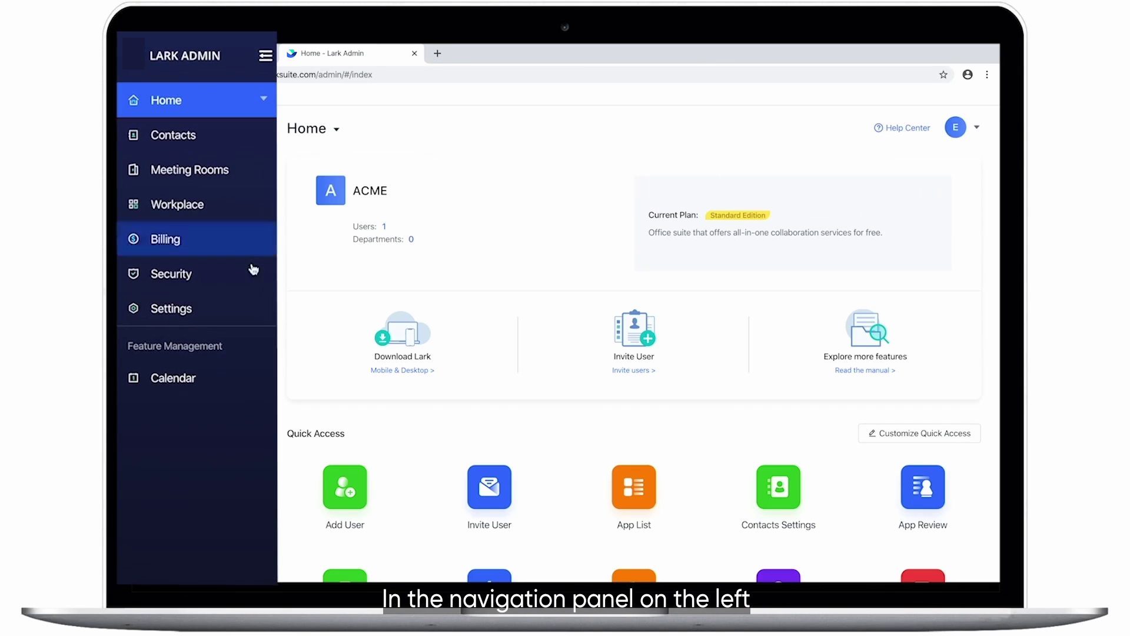
Edit Settings > Company Info and replace the domain with ACME
{"action": "left_click", "coordinate": [213, 325]}
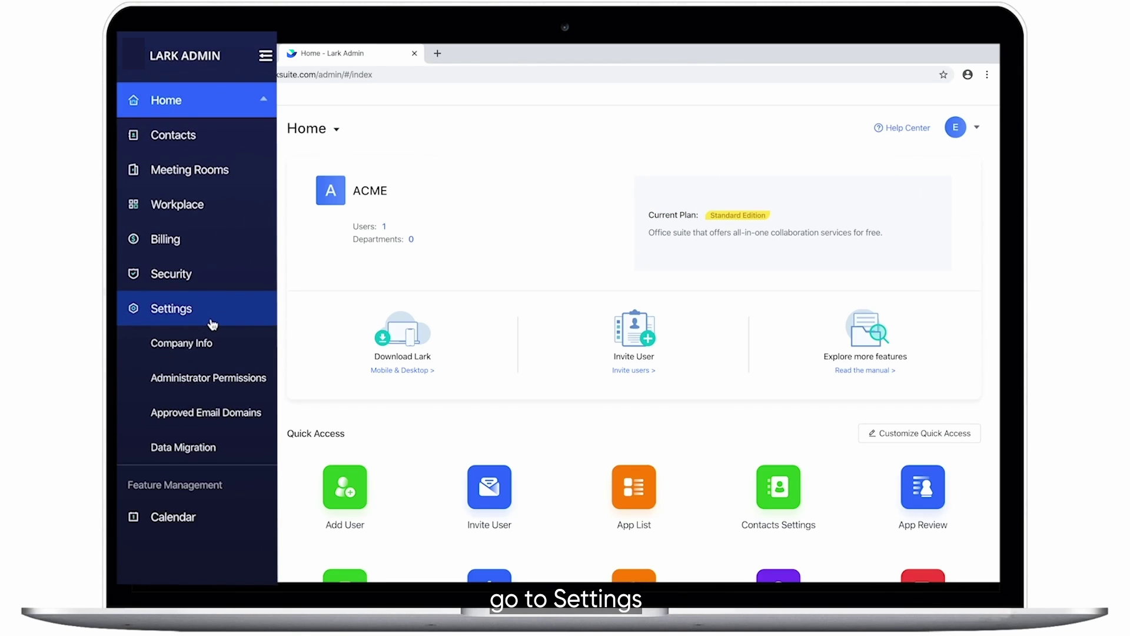
{"action": "left_click", "coordinate": [210, 343]}
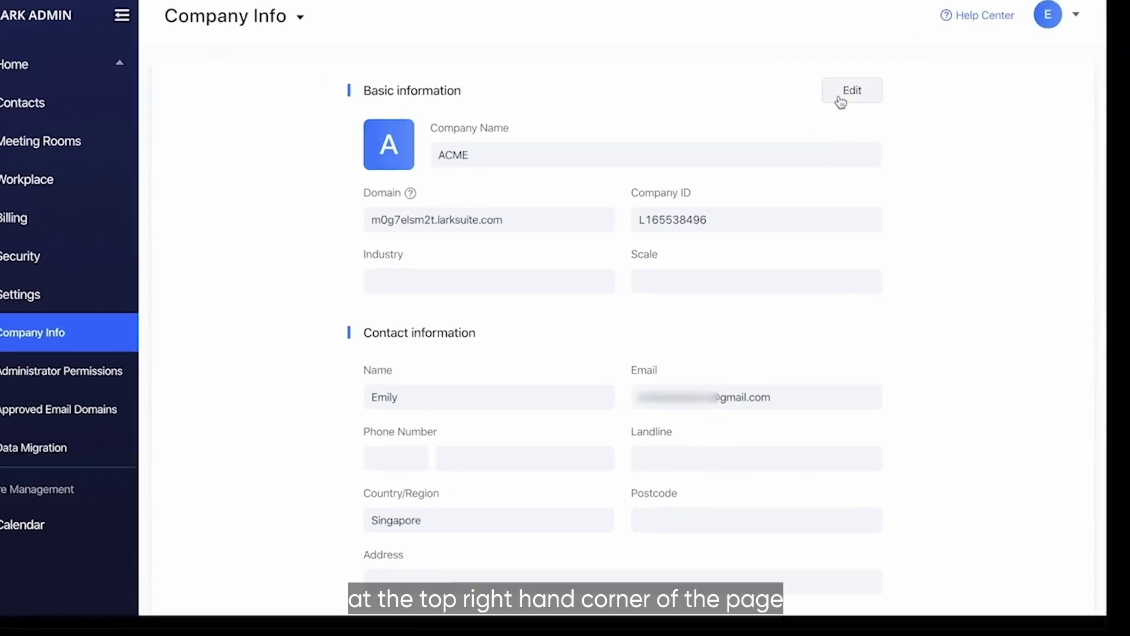
{"action": "left_click", "coordinate": [807, 184]}
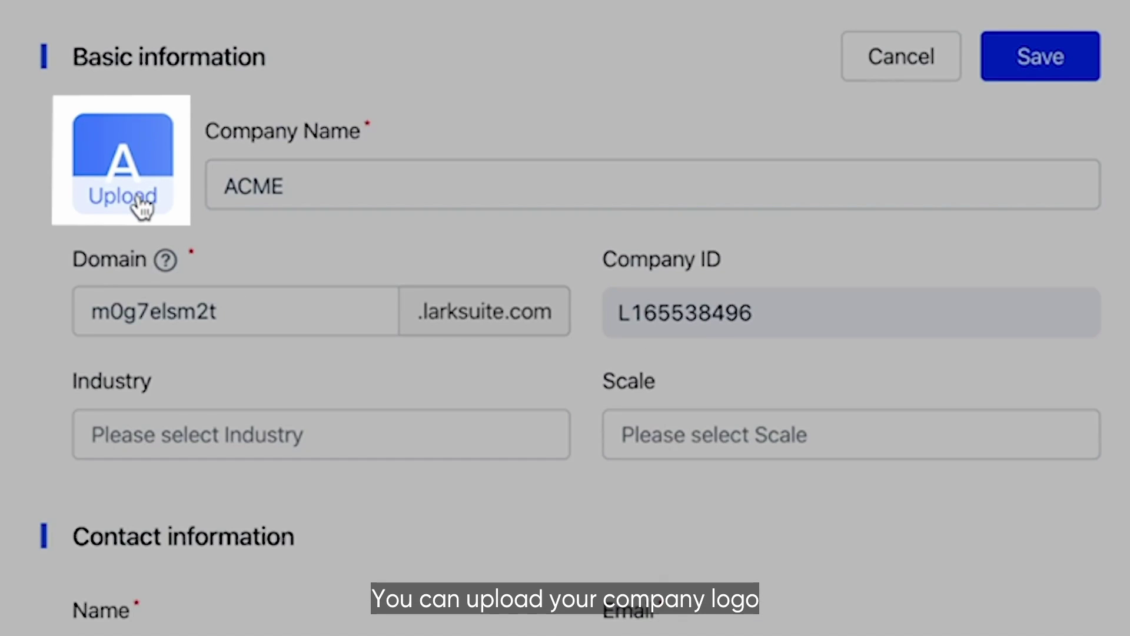
{"action": "left_click", "coordinate": [285, 186]}
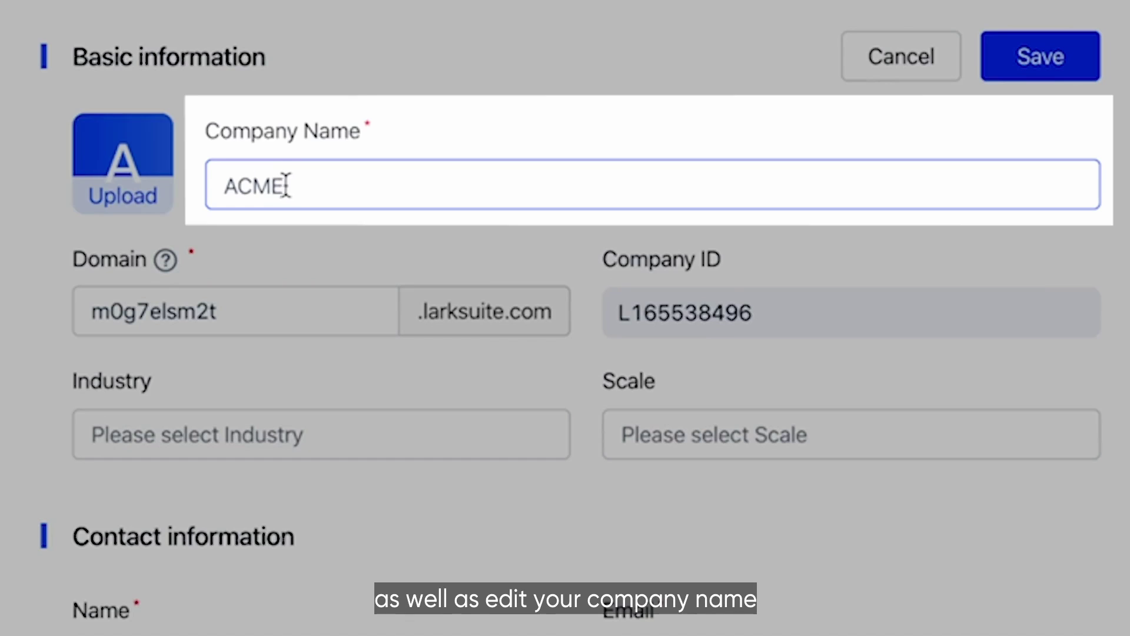
{"action": "left_click", "coordinate": [210, 311]}
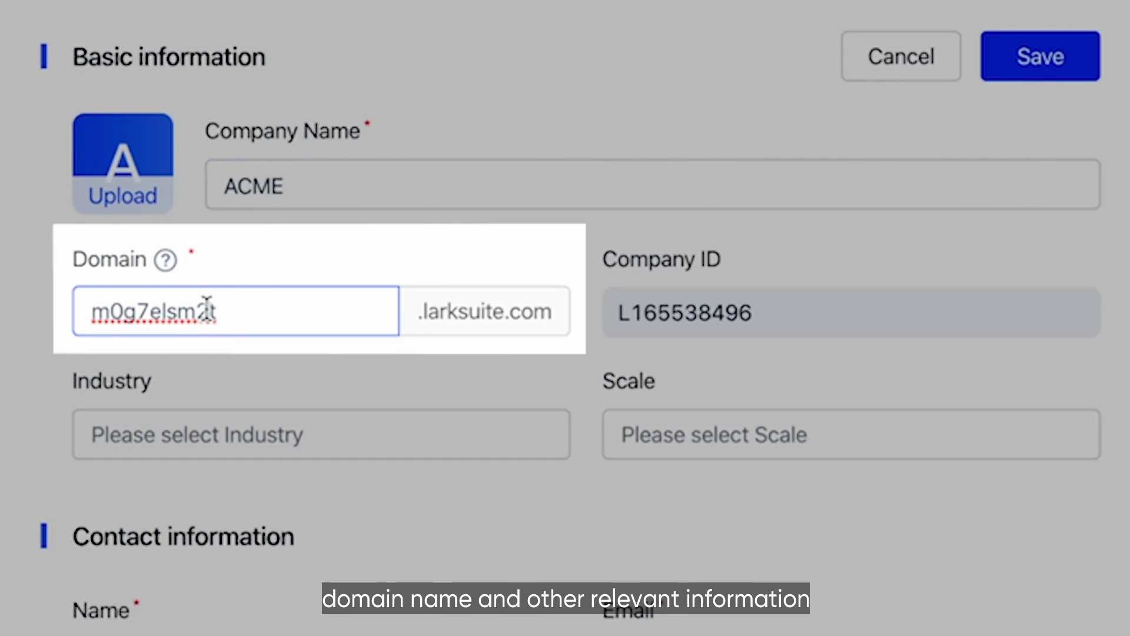
{"action": "double_click", "coordinate": [215, 310]}
{"action": "type", "text": "ACME"}
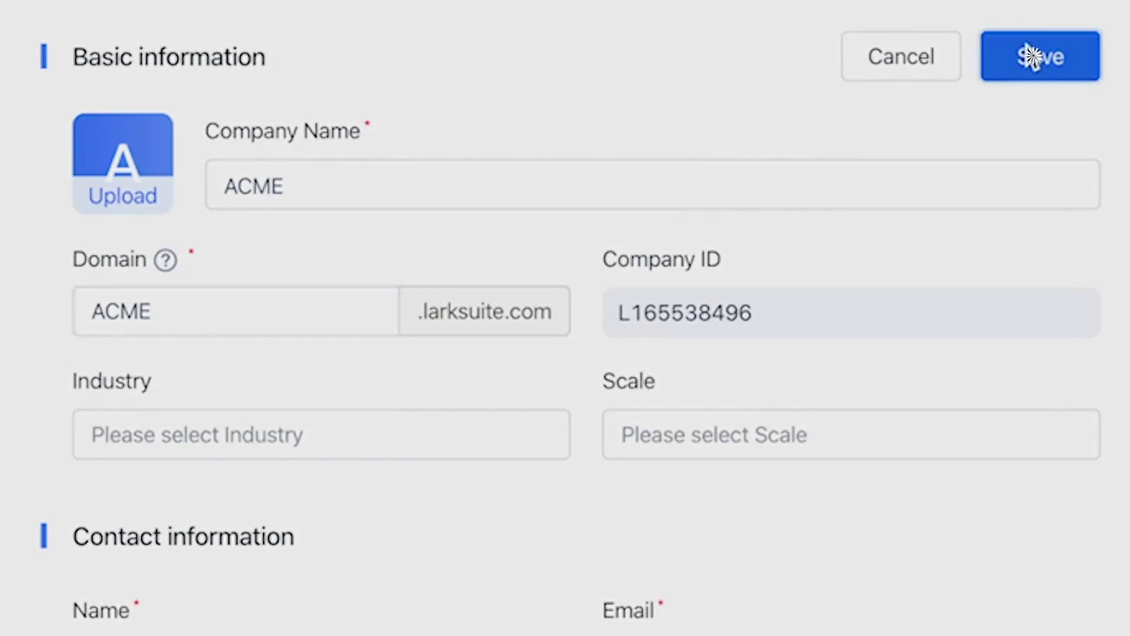
Save and confirm the ACME domain change, then open Contacts > User and Department
{"action": "left_click", "coordinate": [1031, 55]}
{"action": "left_click", "coordinate": [774, 539]}
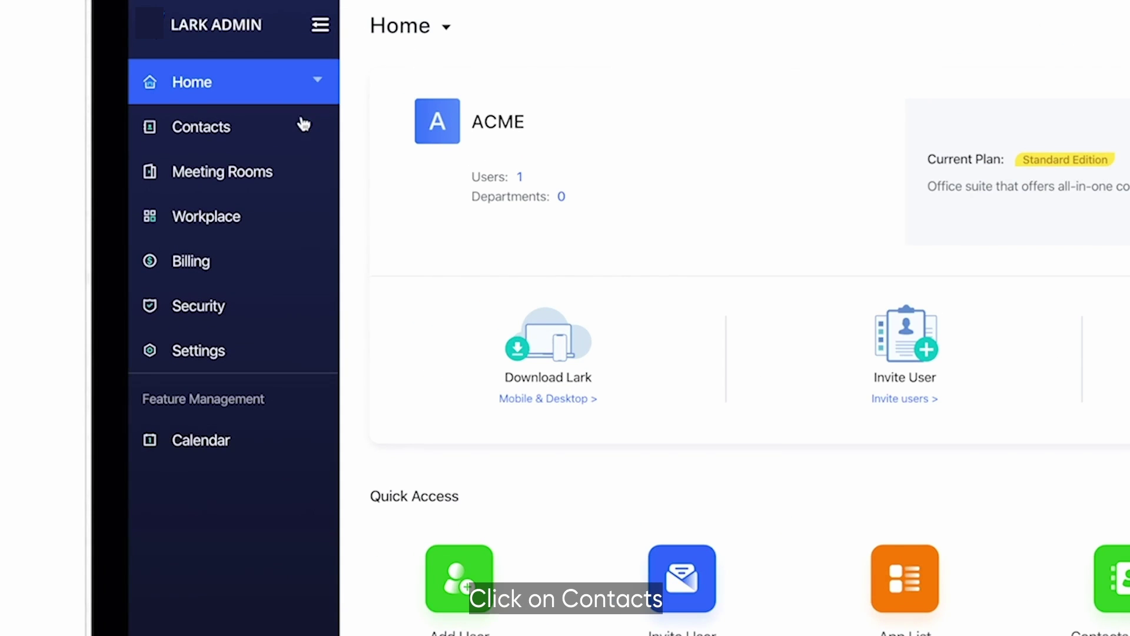
{"action": "left_click", "coordinate": [278, 131]}
{"action": "left_click", "coordinate": [282, 176]}
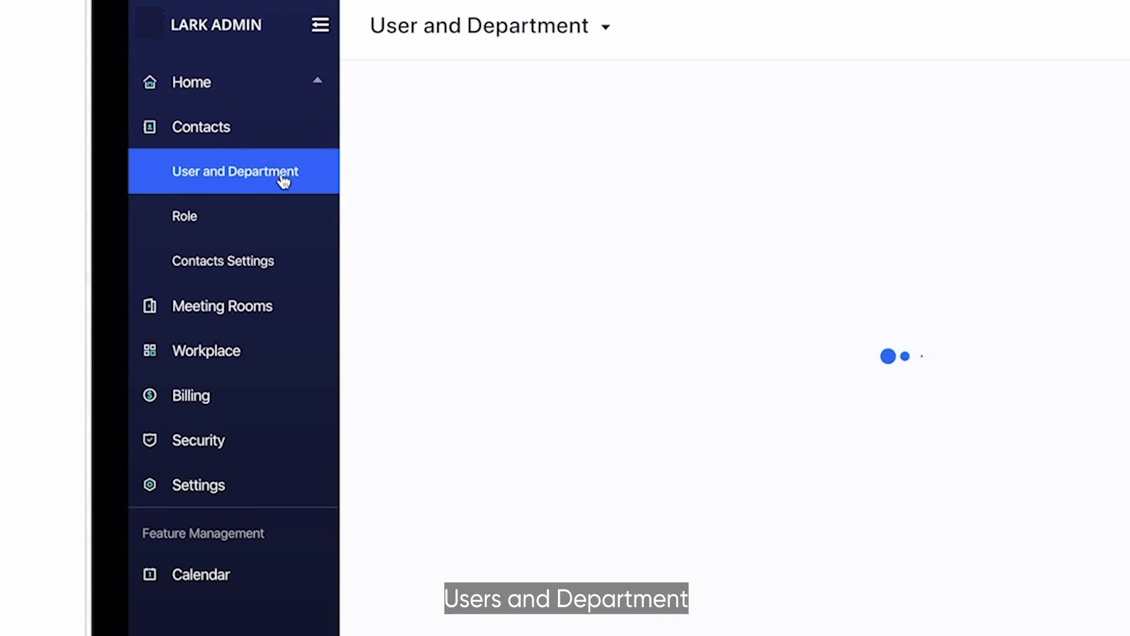
Name a new department Business Planning and untick Intern, Outsourcing, Contractor and Consultant
{"action": "left_click", "coordinate": [450, 242]}
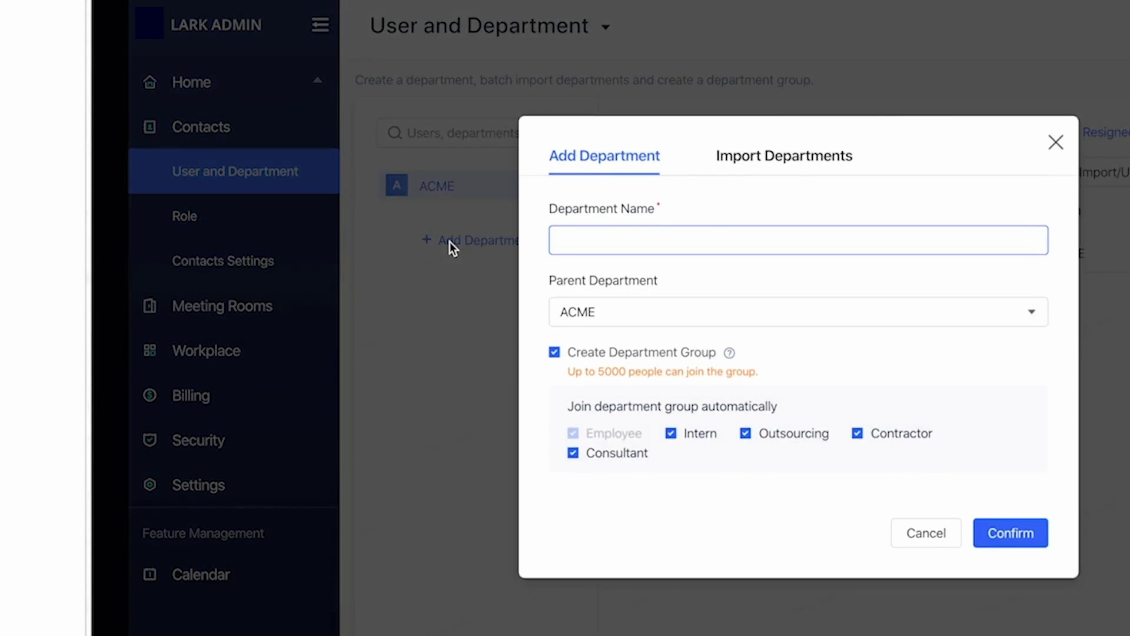
{"action": "type", "text": "Business Planning"}
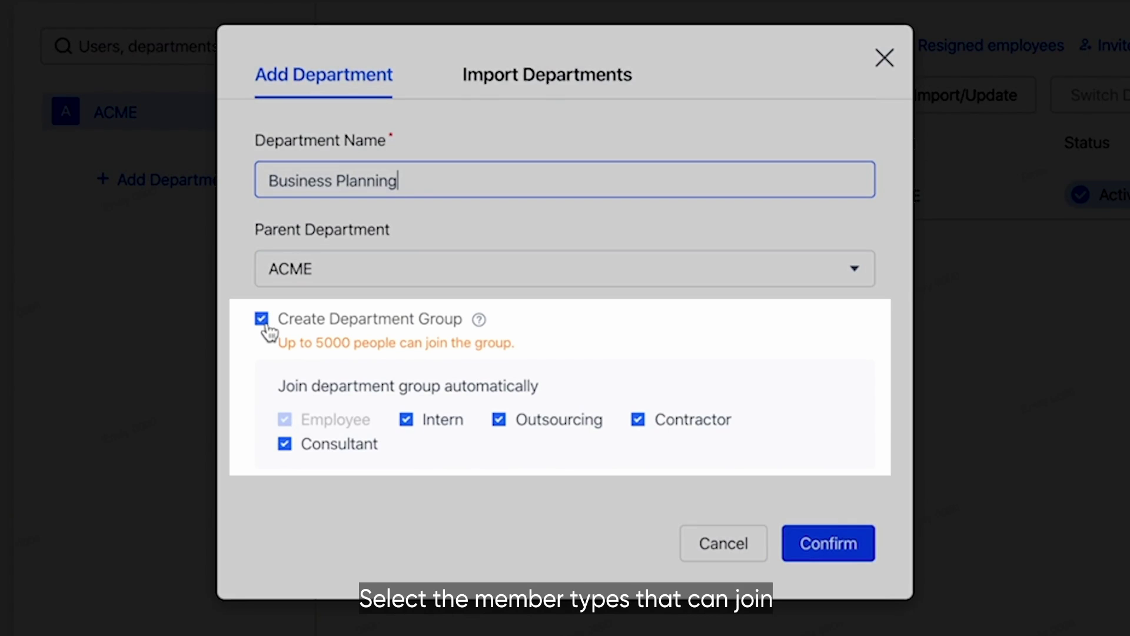
{"action": "left_click", "coordinate": [407, 422]}
{"action": "left_click", "coordinate": [500, 421]}
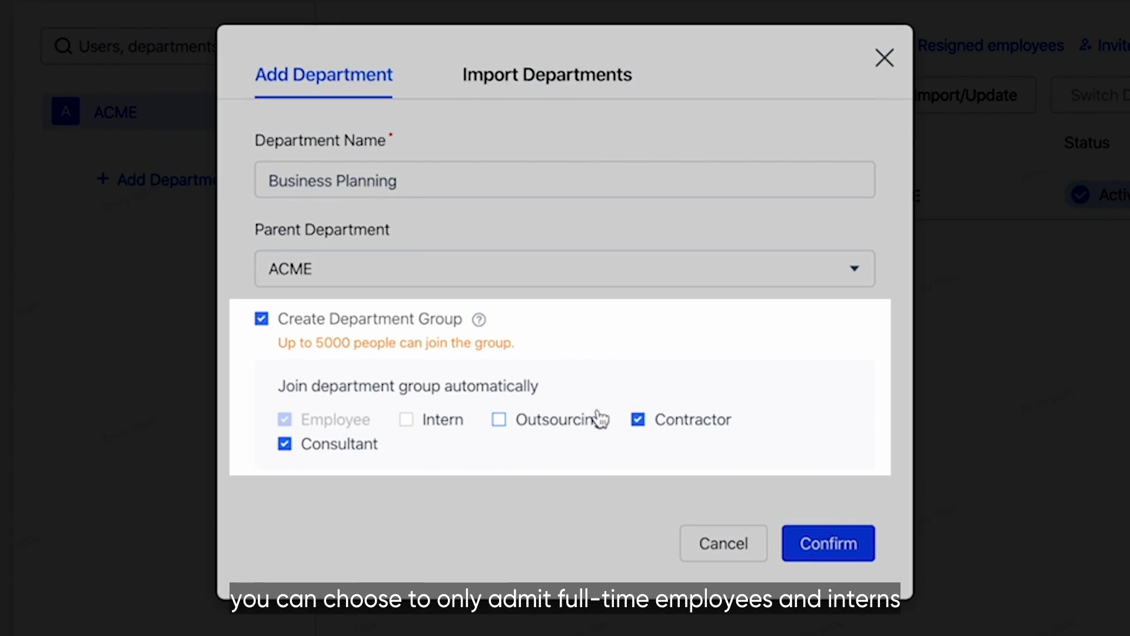
{"action": "left_click", "coordinate": [638, 420]}
{"action": "left_click", "coordinate": [287, 446]}
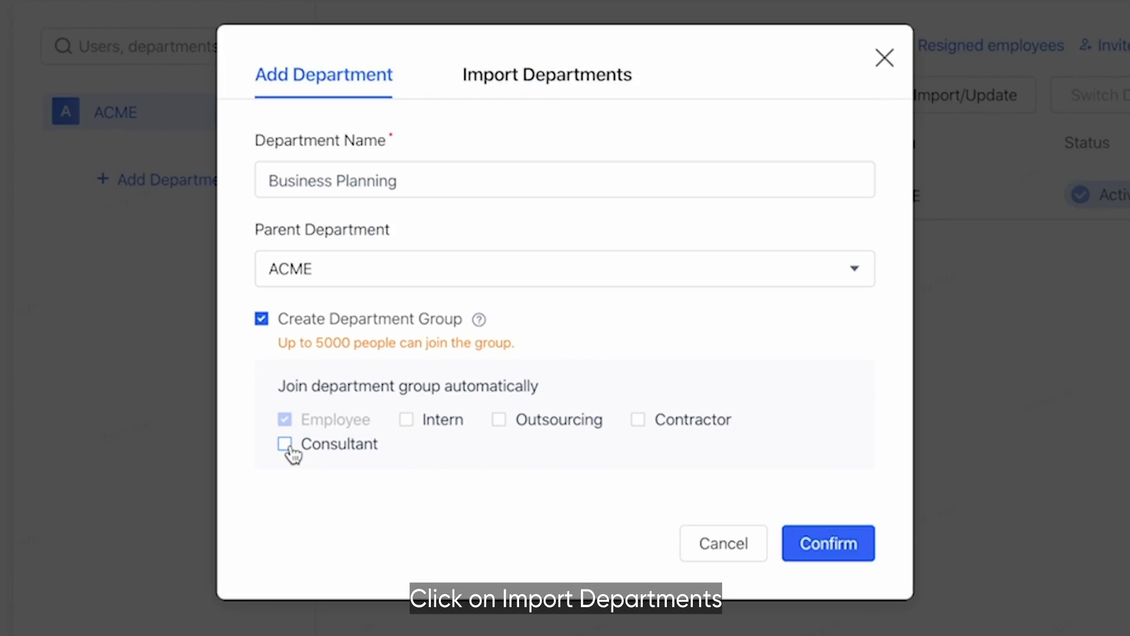
Look at the Excel import option, then confirm creating the Business Planning department
{"action": "left_click", "coordinate": [529, 72]}
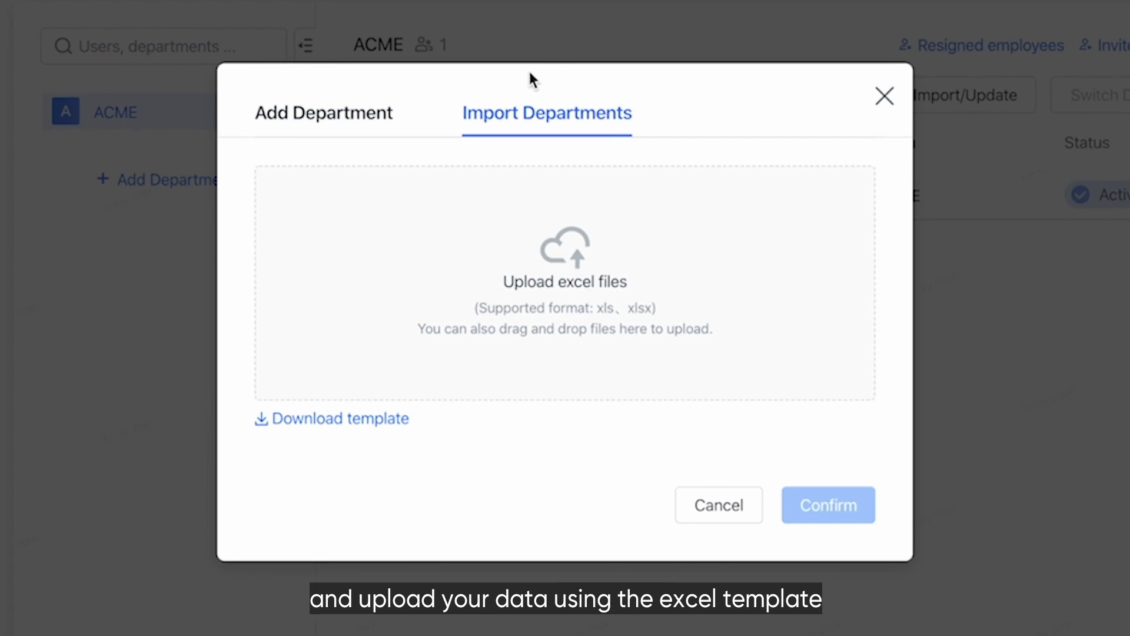
{"action": "left_click", "coordinate": [349, 122]}
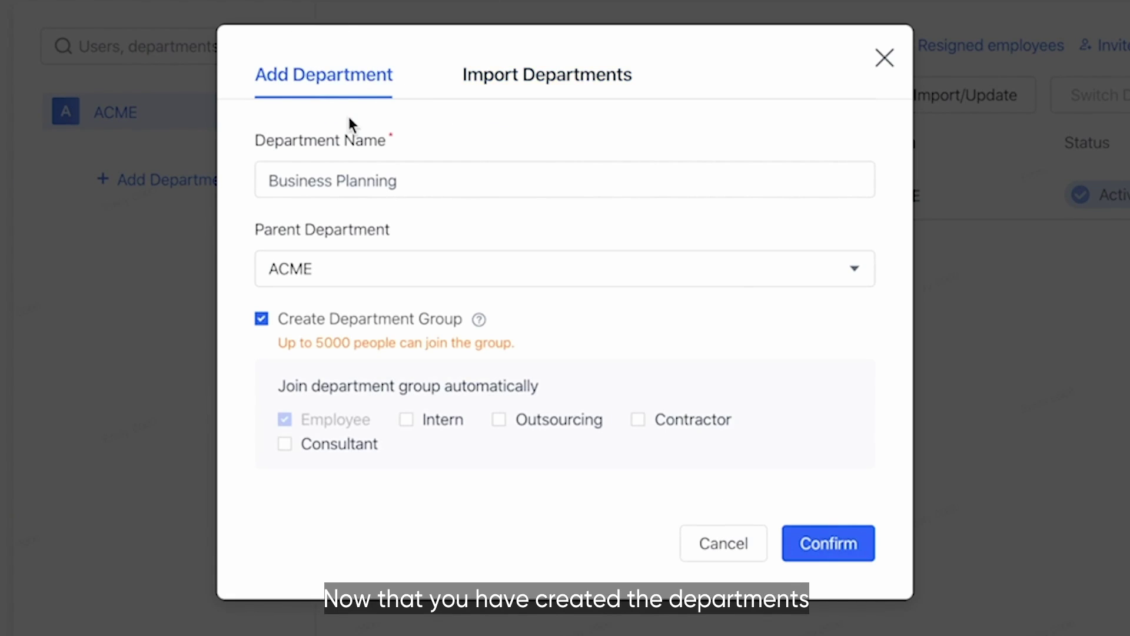
{"action": "left_click", "coordinate": [815, 540]}
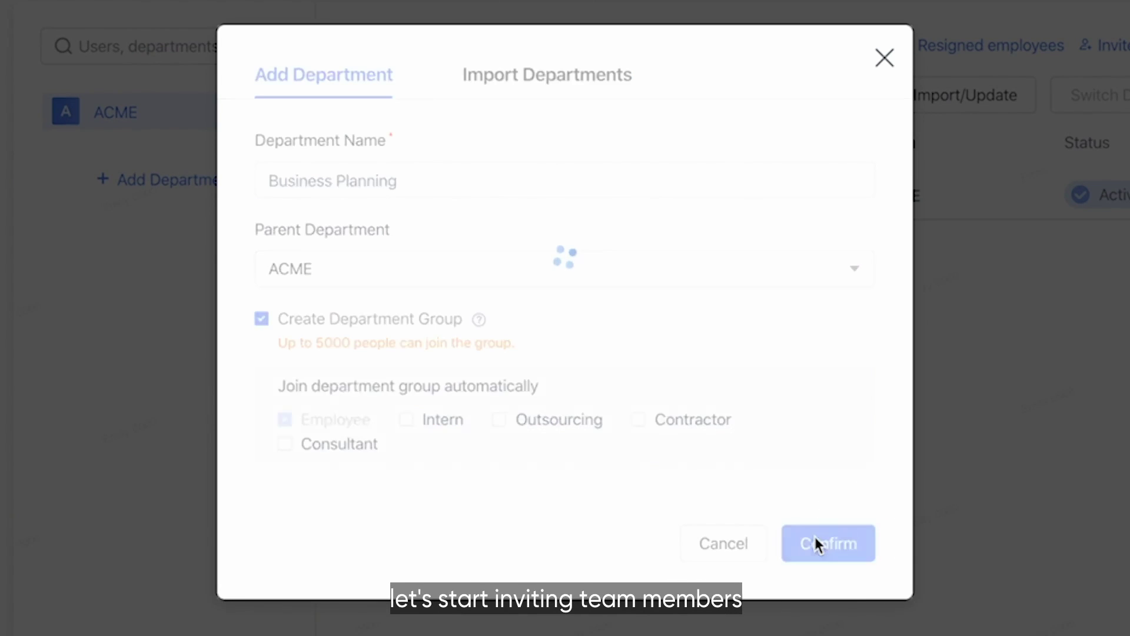
{"action": "left_click", "coordinate": [283, 169]}
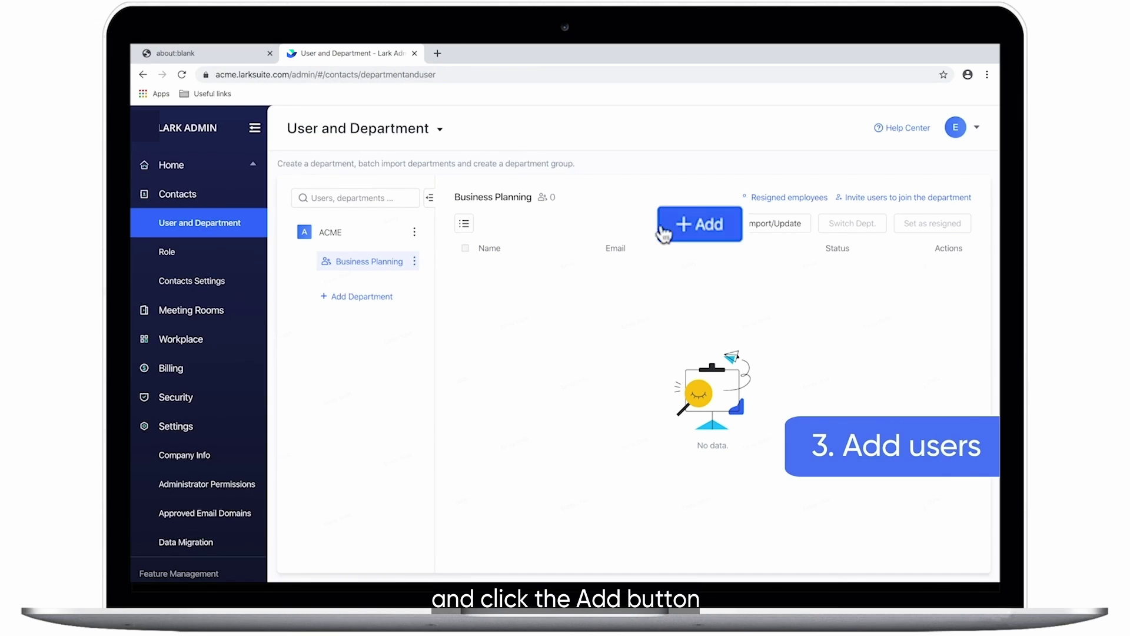
Add a new user to Business Planning with their name and e-mail, sending an invitation
{"action": "left_click", "coordinate": [701, 226]}
{"action": "left_click", "coordinate": [349, 291]}
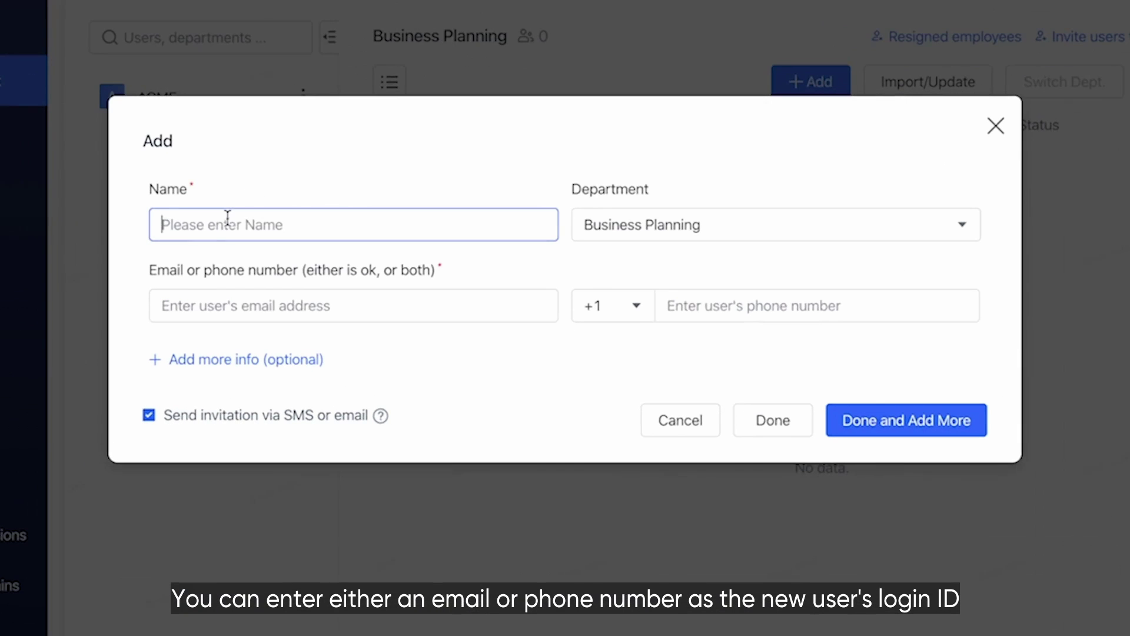
{"action": "type", "text": "Hannah"}
{"action": "left_click", "coordinate": [207, 271]}
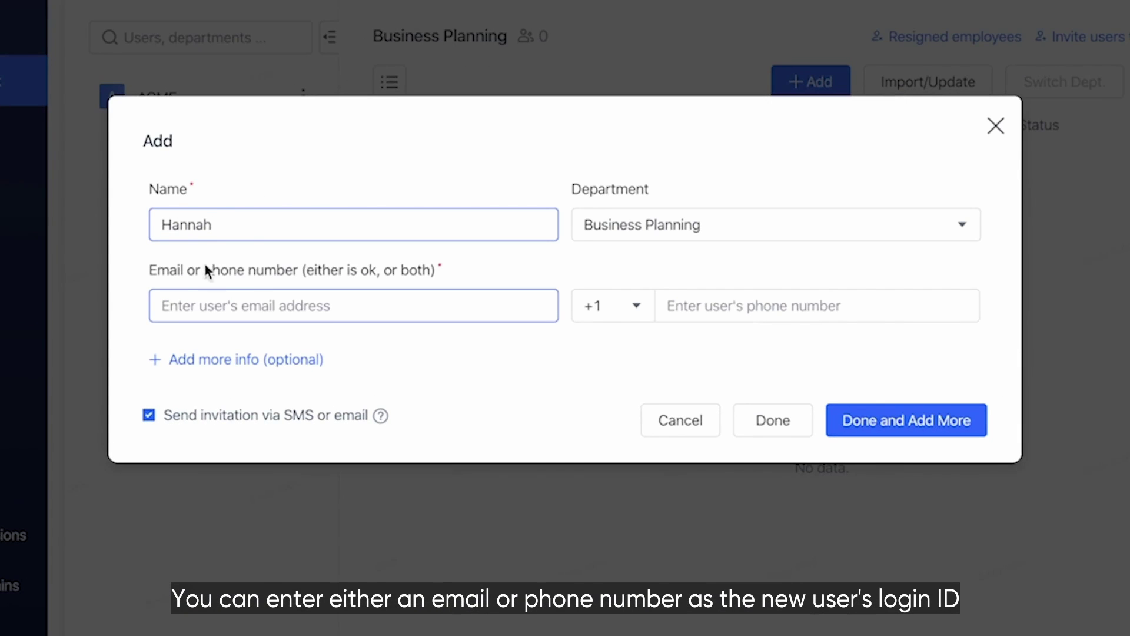
{"action": "left_click", "coordinate": [193, 298]}
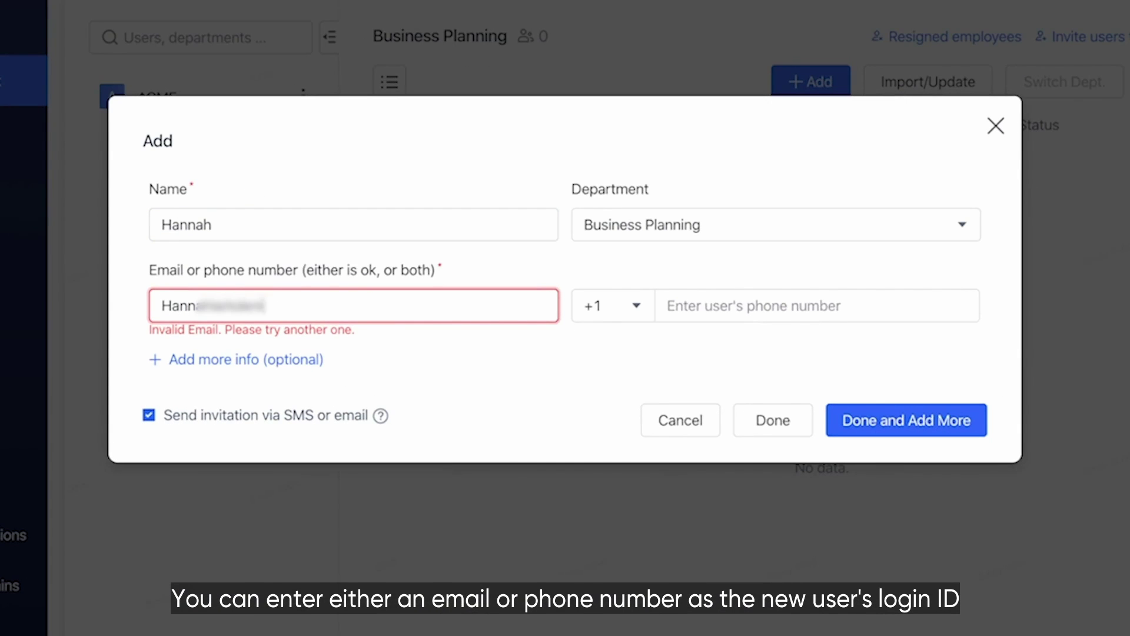
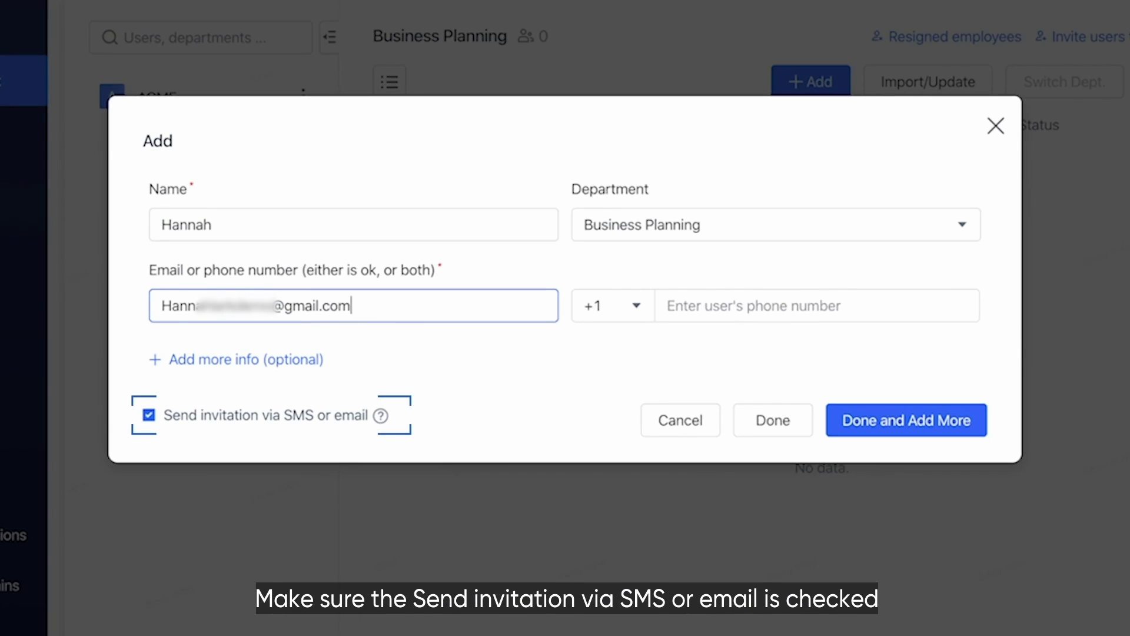
{"action": "left_click", "coordinate": [761, 422]}
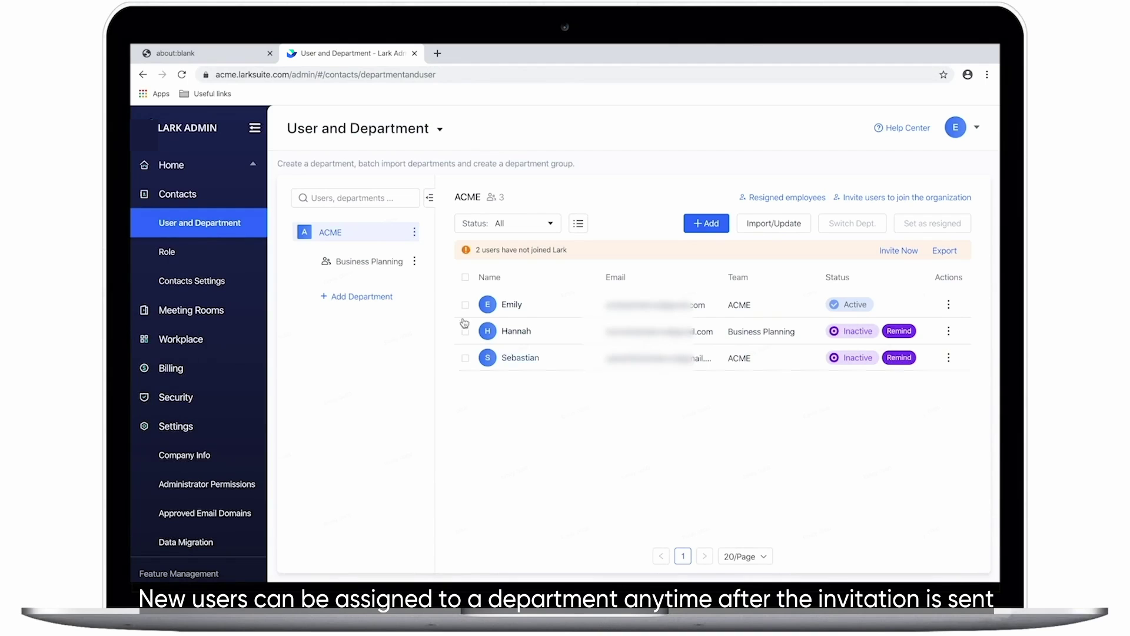
Filter to Business Planning's members and download the department's invitation QR code
{"action": "left_click", "coordinate": [370, 263]}
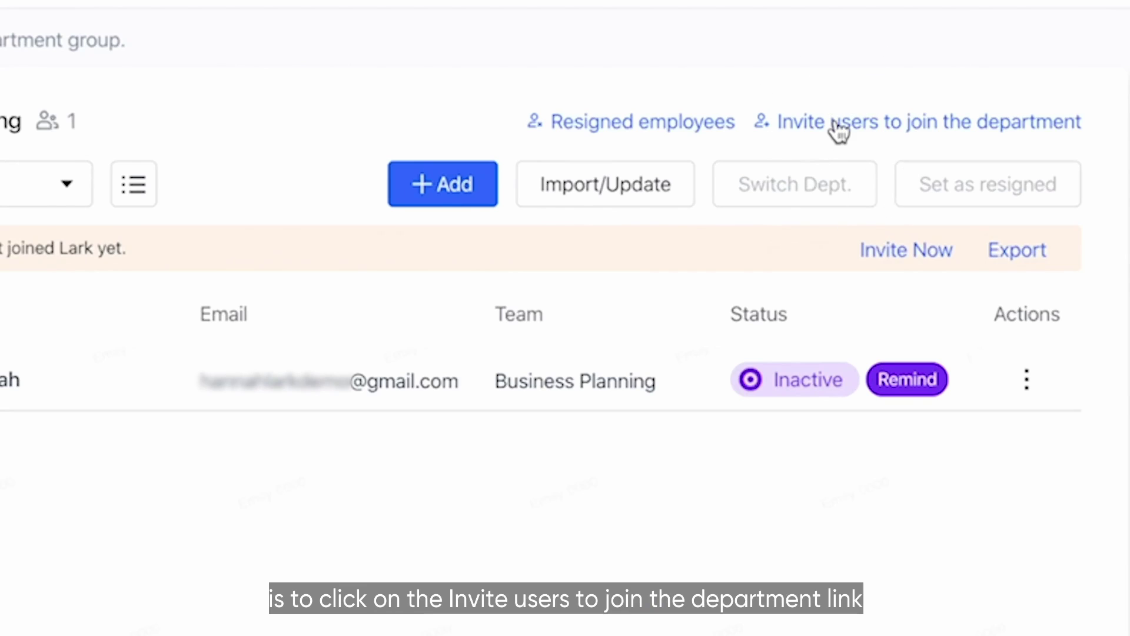
{"action": "left_click", "coordinate": [836, 124]}
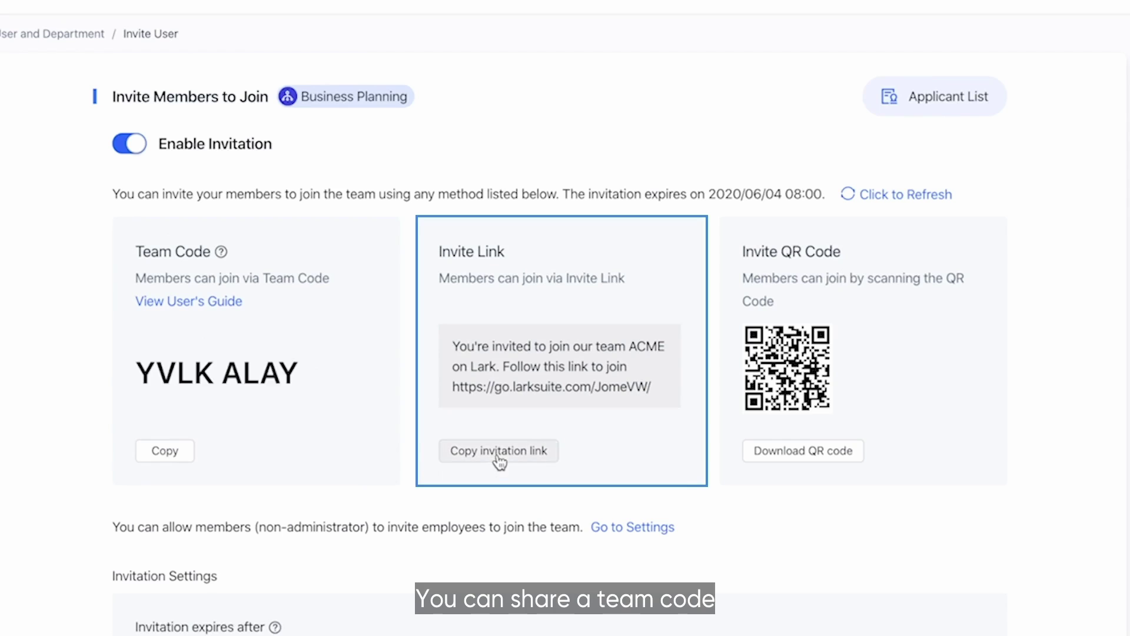
{"action": "left_click", "coordinate": [774, 448]}
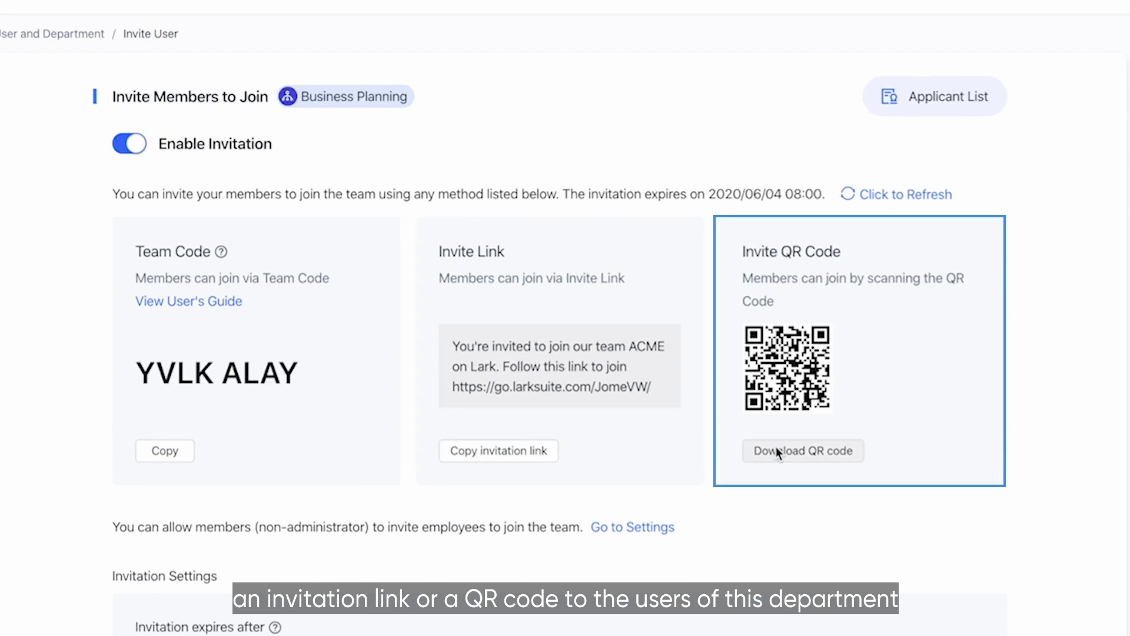
{"action": "scroll", "coordinate": [775, 449], "scroll_direction": "down", "scroll_amount": 2}
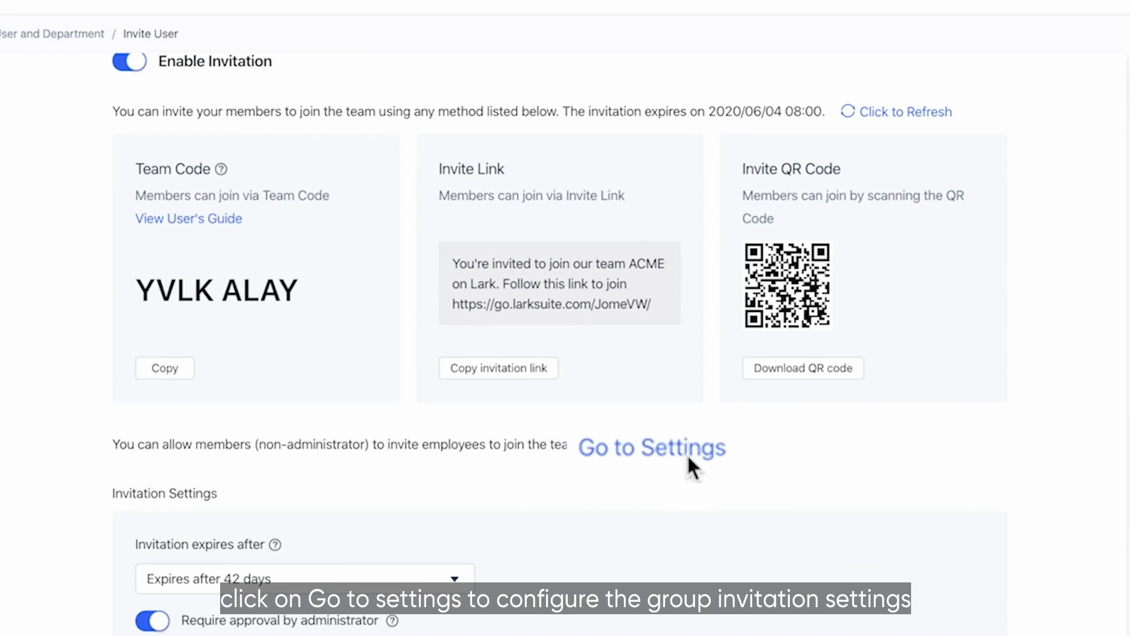
View the Group Invitation Settings, then return to the User and Department list
{"action": "left_click", "coordinate": [688, 457]}
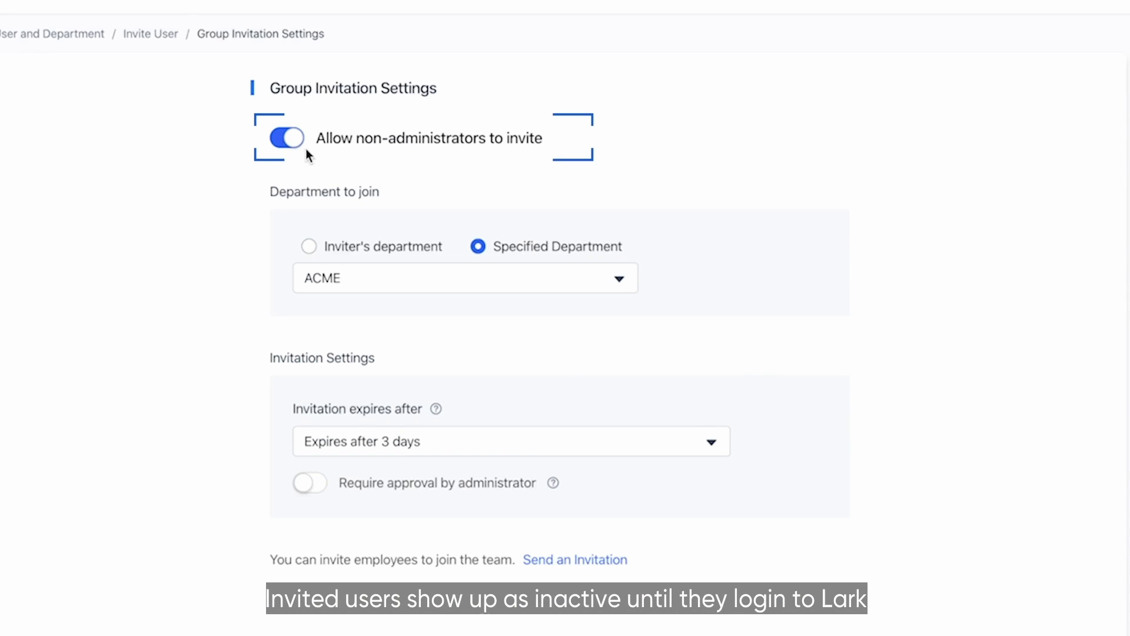
{"action": "left_click", "coordinate": [71, 35]}
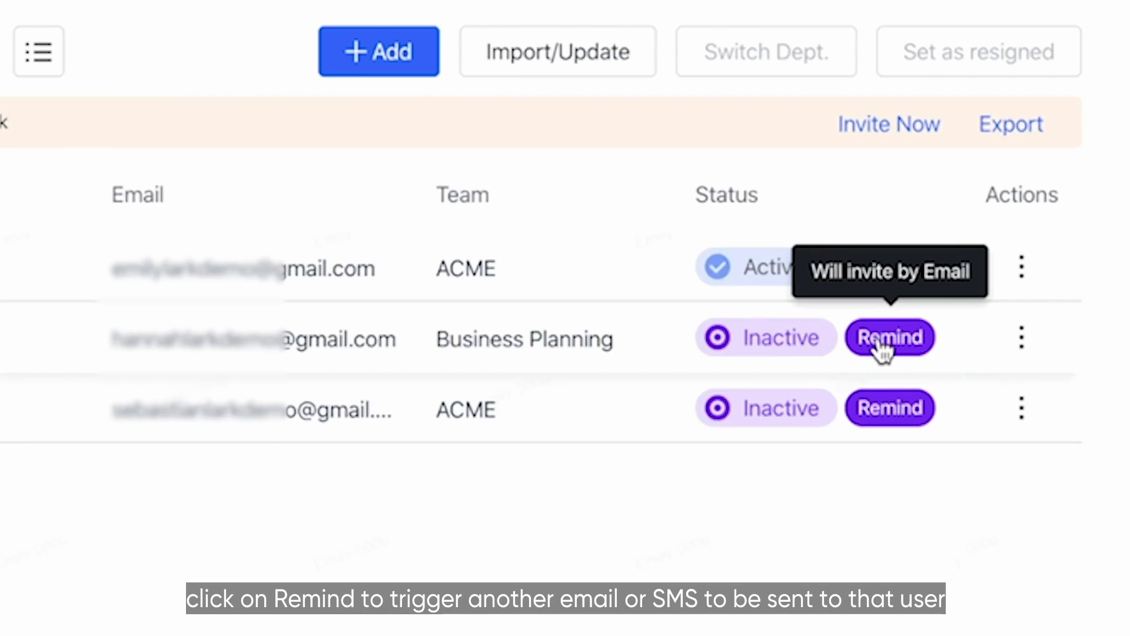
Remind the inactive Business Planning member and invite both users who have not joined
{"action": "left_click", "coordinate": [896, 334]}
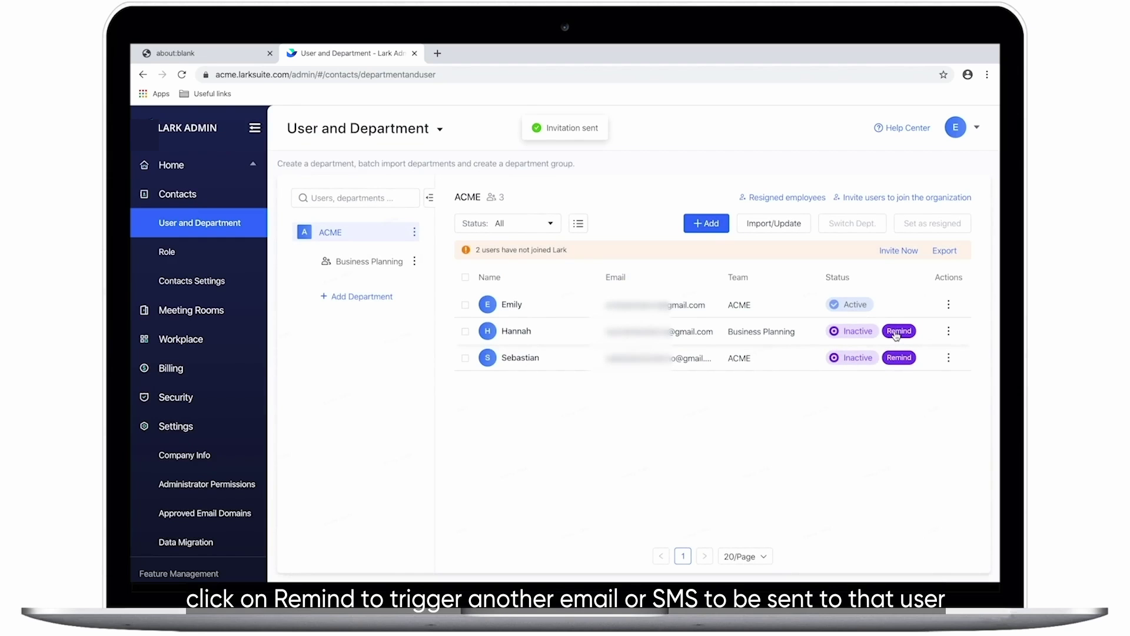
{"action": "left_click", "coordinate": [894, 251]}
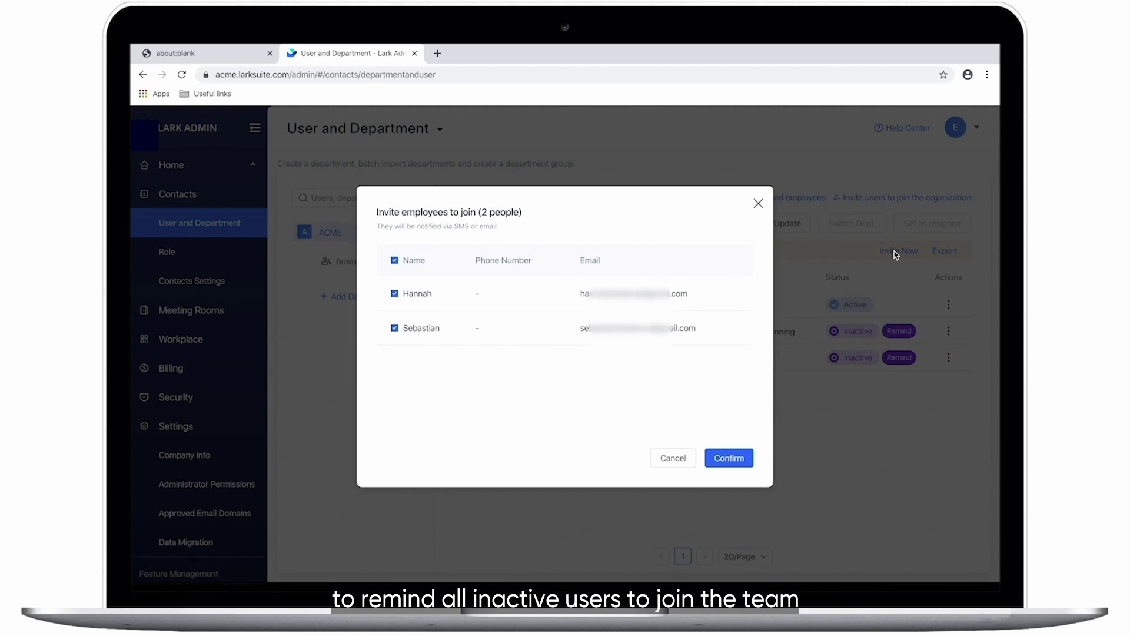
{"action": "left_click", "coordinate": [742, 459]}
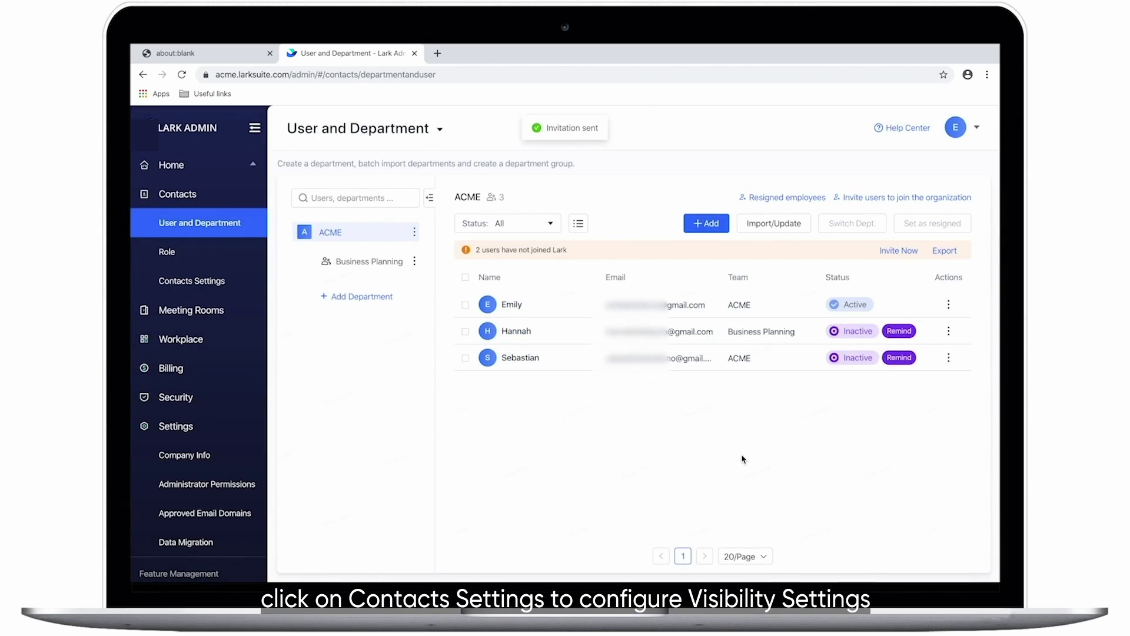
Go through Contacts Settings to the Administrator Permissions page
{"action": "left_click", "coordinate": [215, 281]}
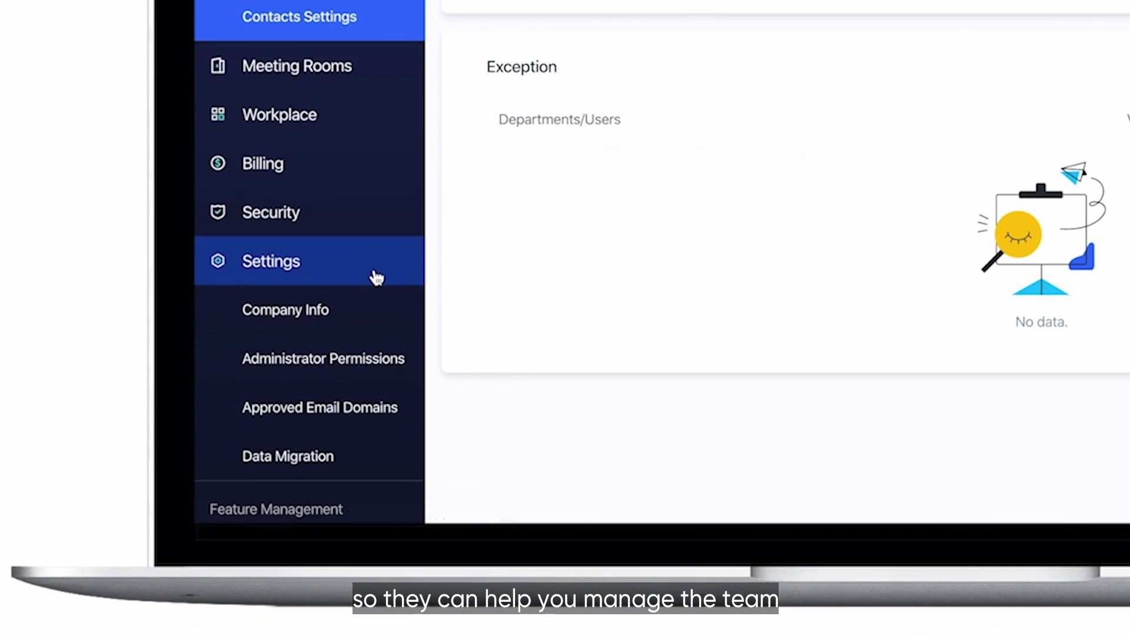
{"action": "left_click", "coordinate": [377, 375]}
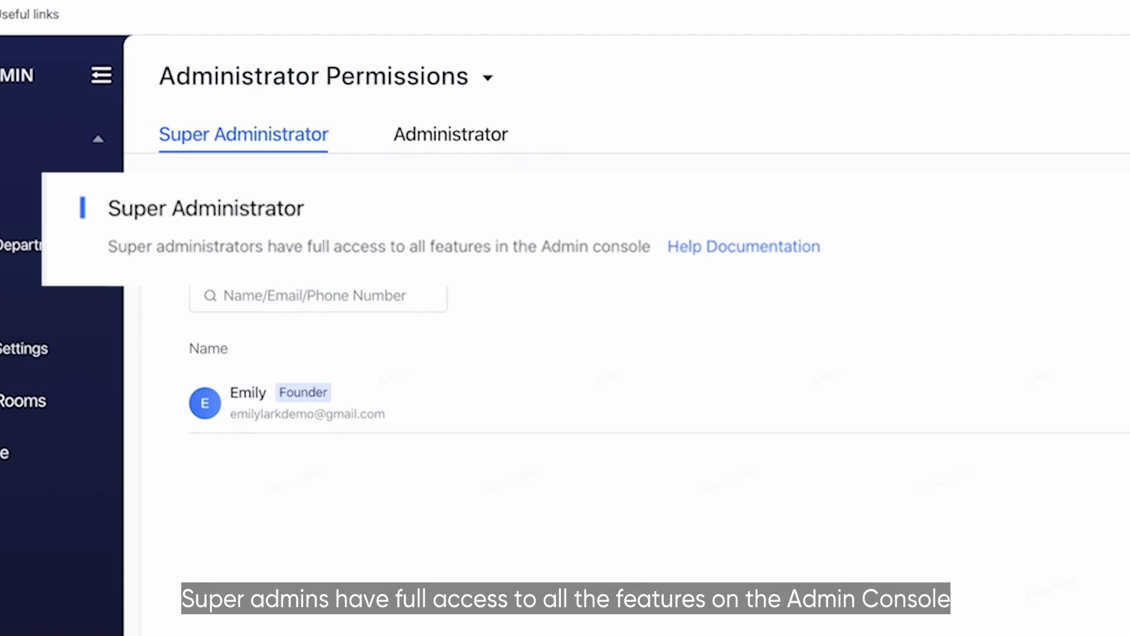
Start adding a regular administrator and pick the suggested user
{"action": "left_click", "coordinate": [444, 139]}
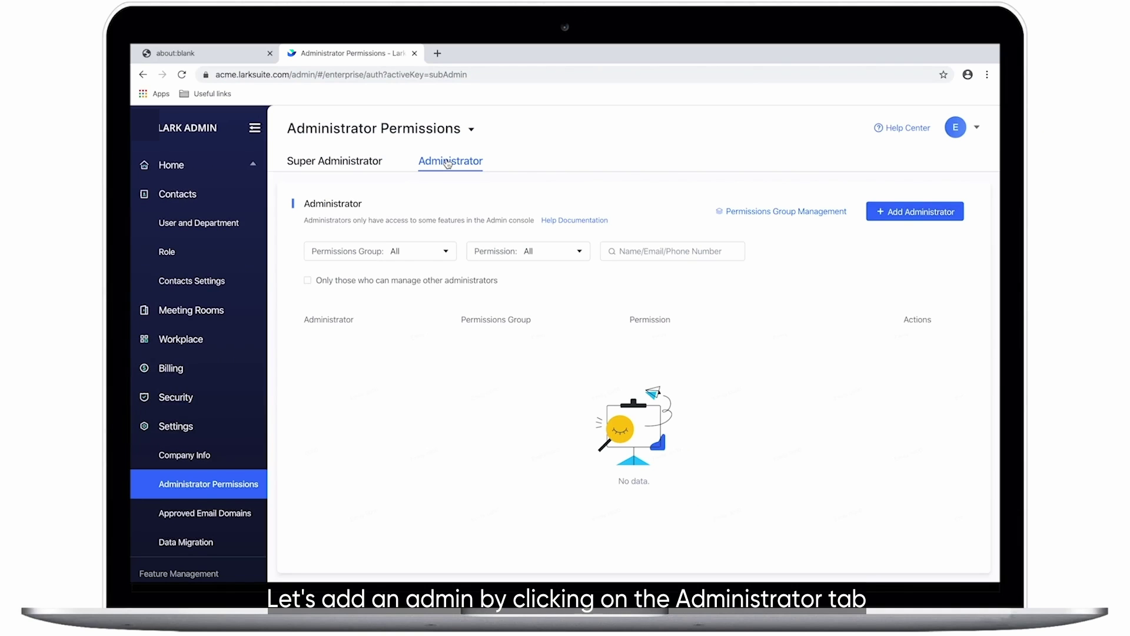
{"action": "left_click", "coordinate": [884, 222]}
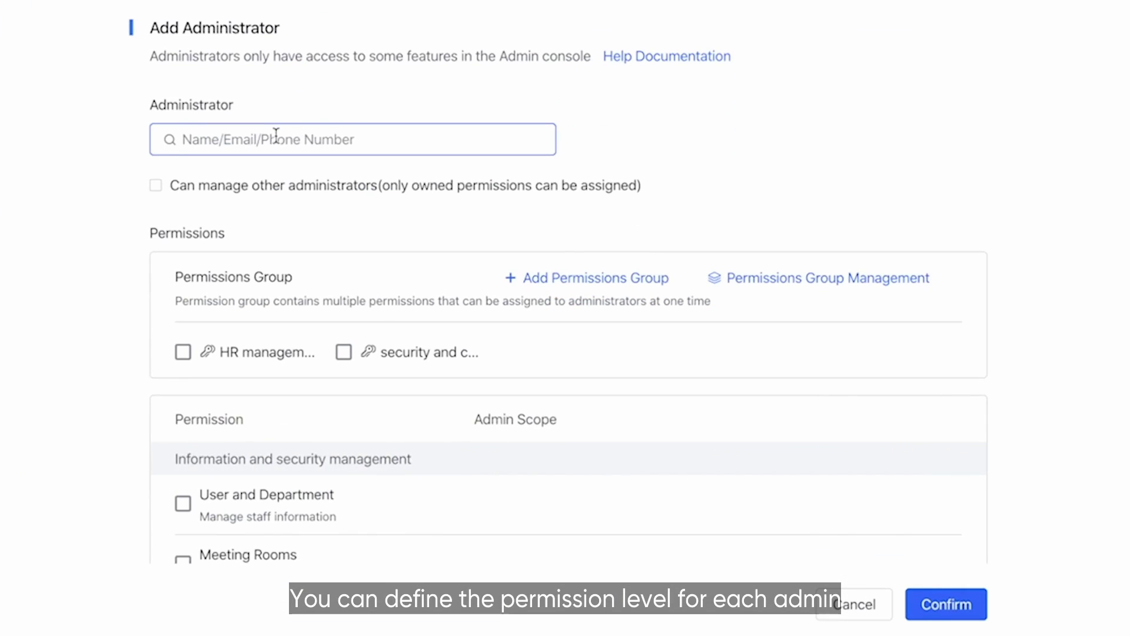
{"action": "left_click", "coordinate": [461, 270]}
{"action": "type", "text": "Ha"}
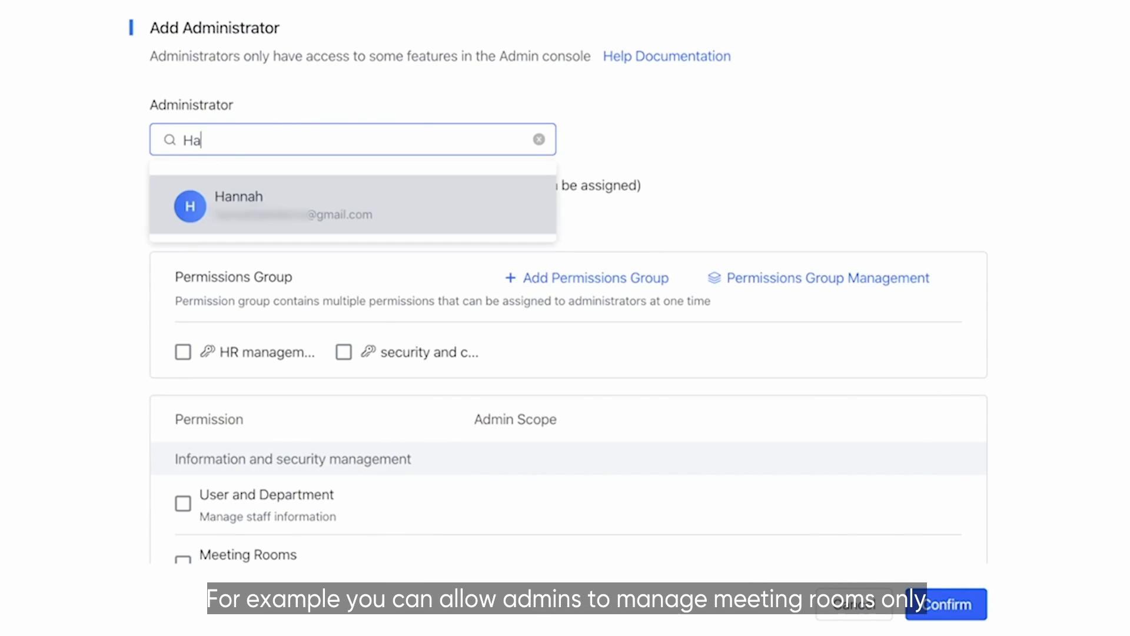
{"action": "key", "text": "Return"}
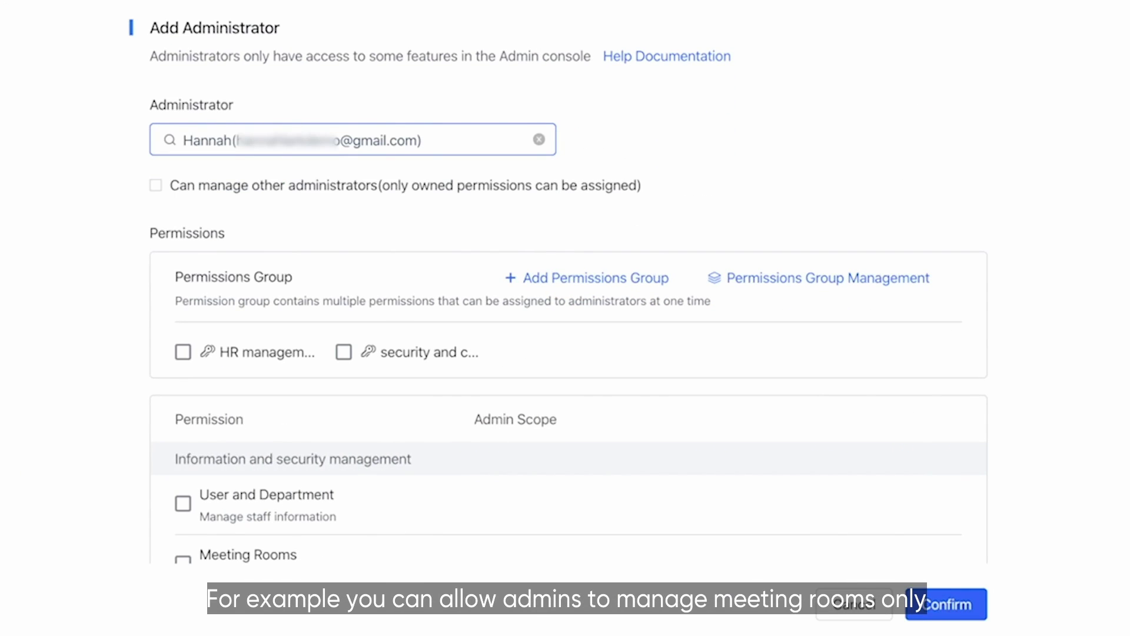
Grant only the Meeting Rooms permission, save the administrator, and search 'lark assist'
{"action": "scroll", "coordinate": [274, 211], "scroll_direction": "down", "scroll_amount": 5}
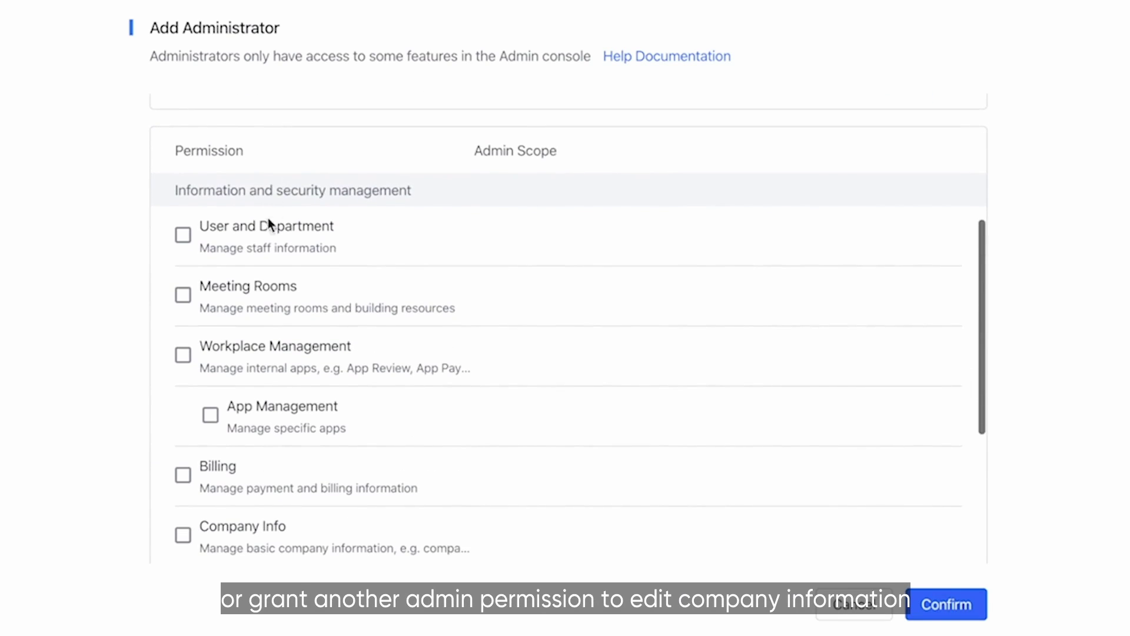
{"action": "left_click", "coordinate": [184, 295]}
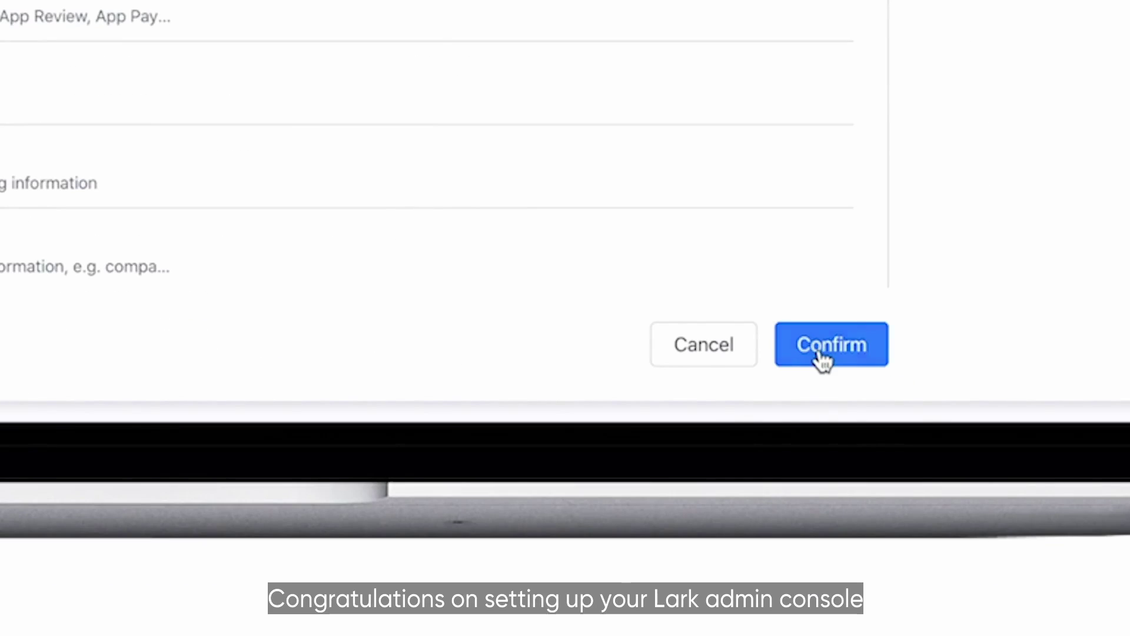
{"action": "left_click", "coordinate": [939, 607]}
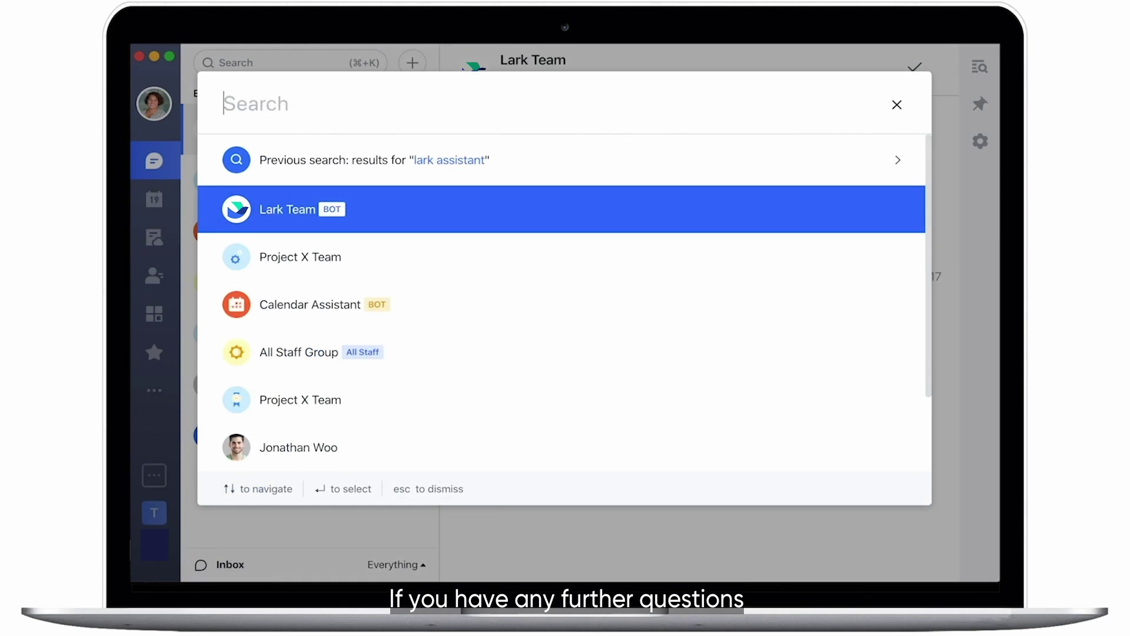
{"action": "type", "text": "lark "}
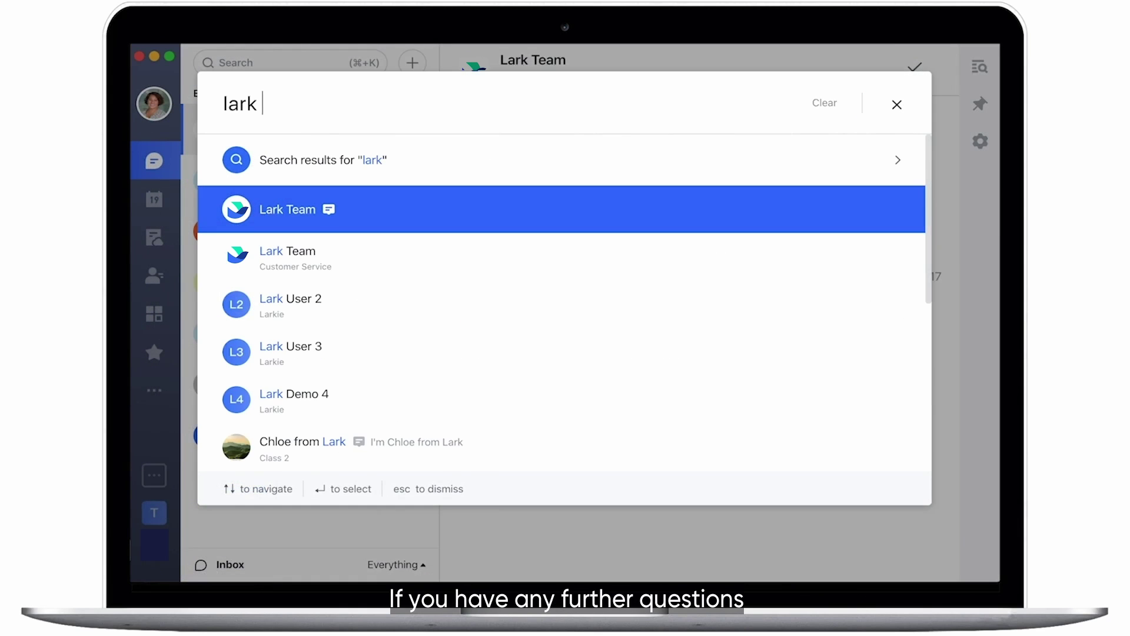
{"action": "type", "text": "assistant"}
{"action": "key", "text": "Return"}
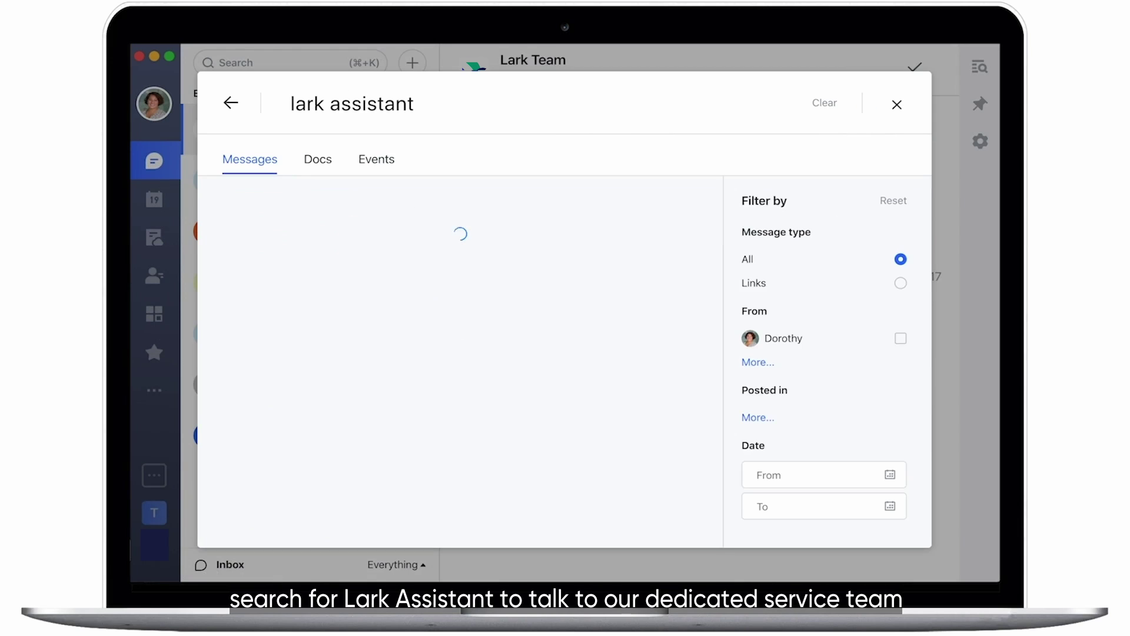